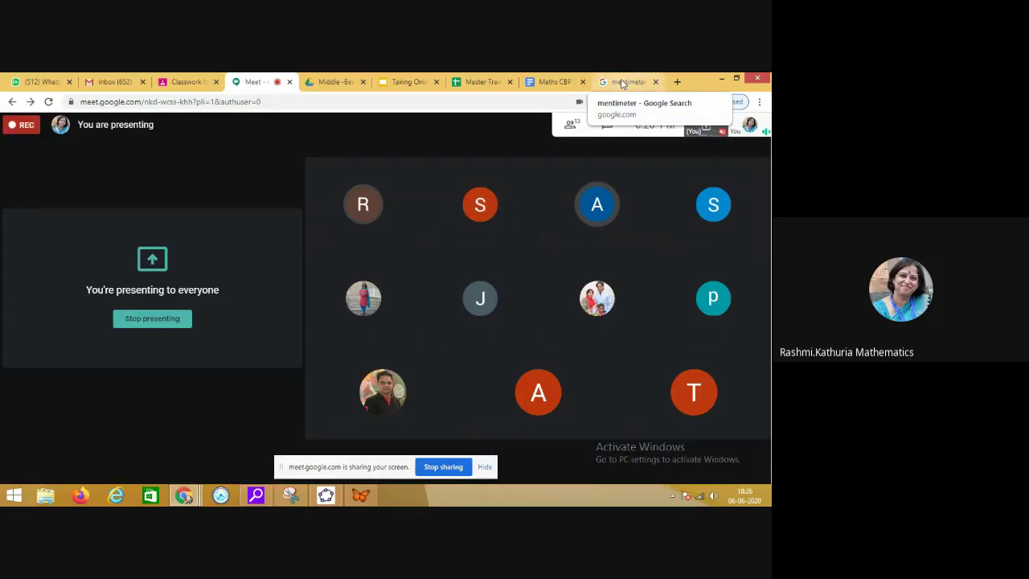
Switch to the browser tab showing the 'mentimeter' Google search results
{"action": "left_click", "coordinate": [622, 84]}
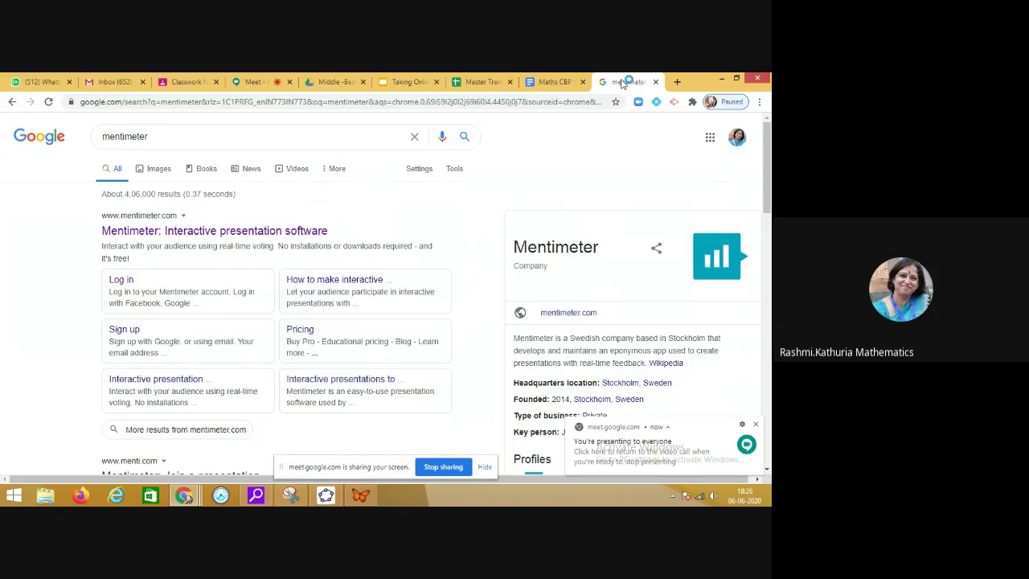
Open the Mentimeter site, dismiss the antivirus popup, and go to Your presentations
{"action": "left_click", "coordinate": [235, 232]}
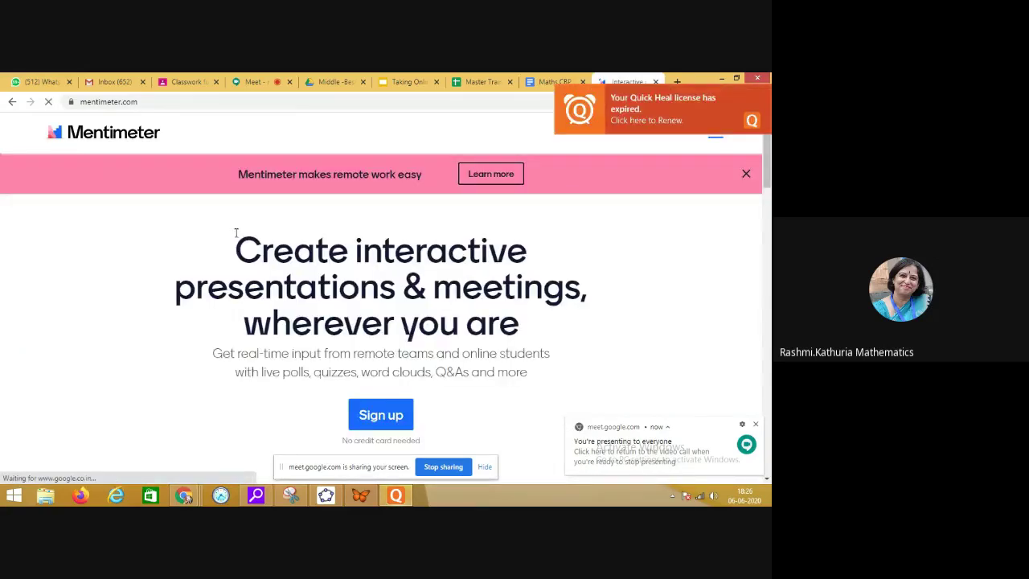
{"action": "left_click", "coordinate": [757, 93]}
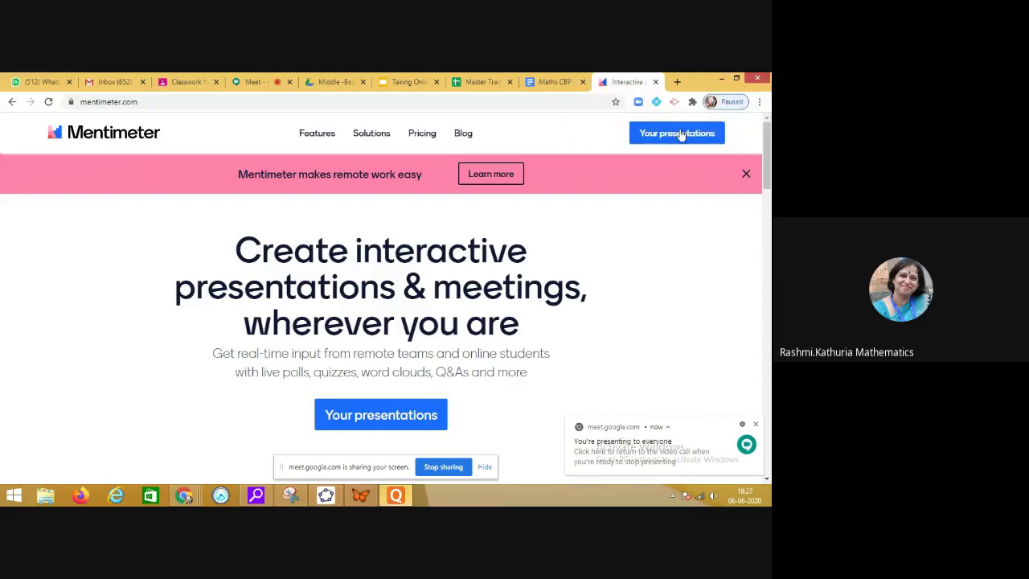
{"action": "left_click", "coordinate": [655, 136]}
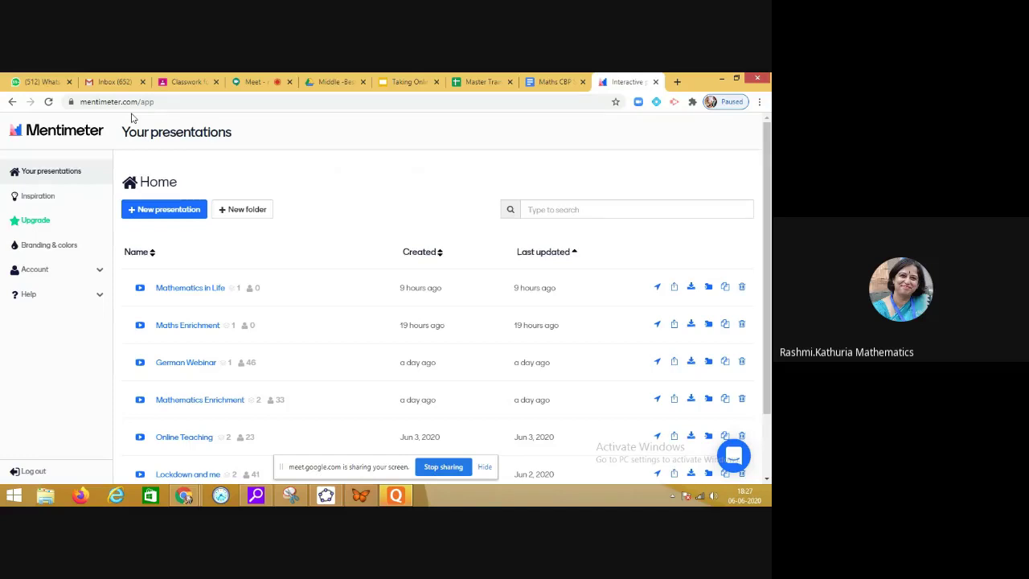
Create a new presentation named 'Mathematics Learning'
{"action": "left_click", "coordinate": [172, 211]}
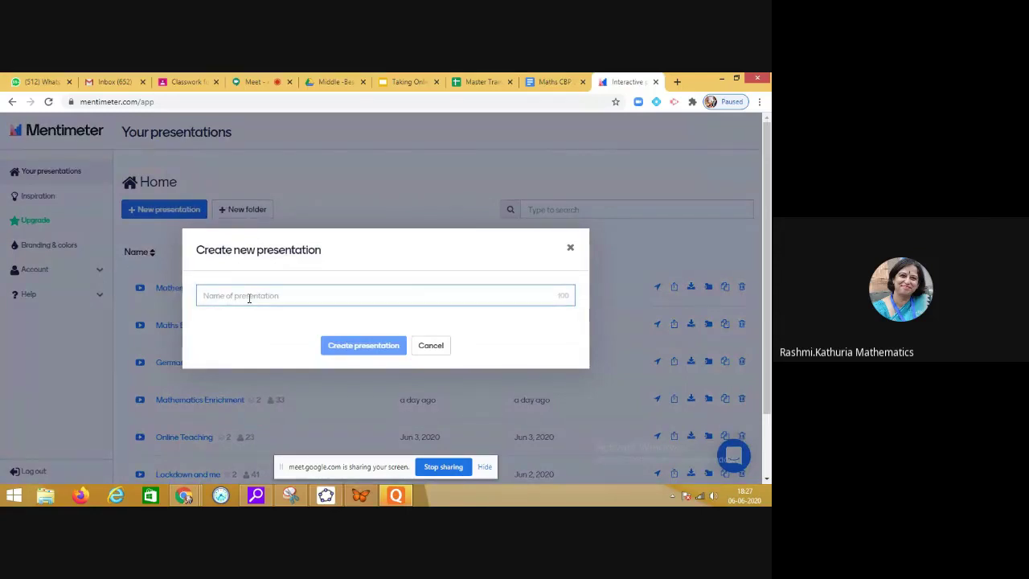
{"action": "type", "text": "Mathemat"}
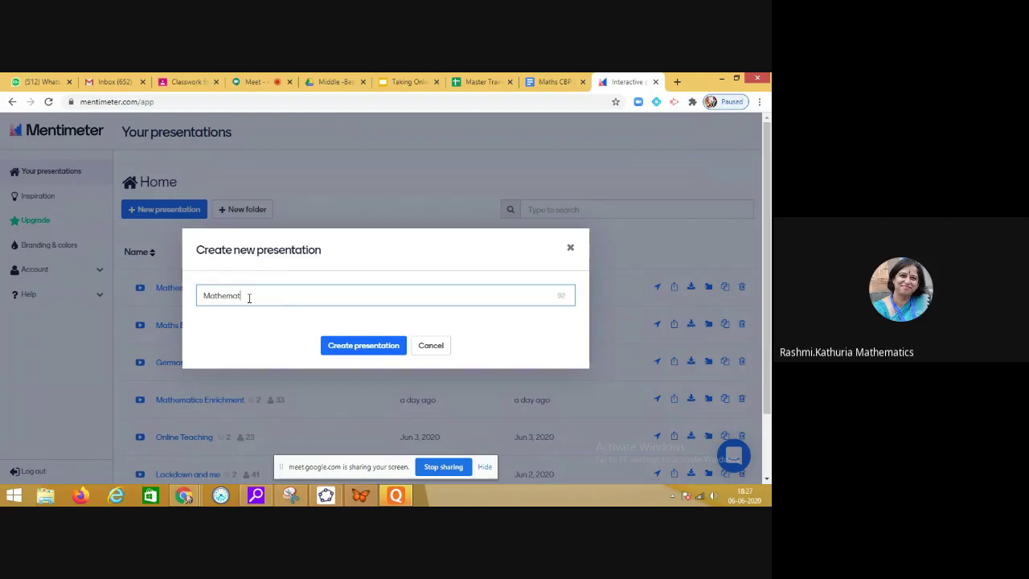
{"action": "type", "text": "ics Learning"}
{"action": "left_click", "coordinate": [376, 348]}
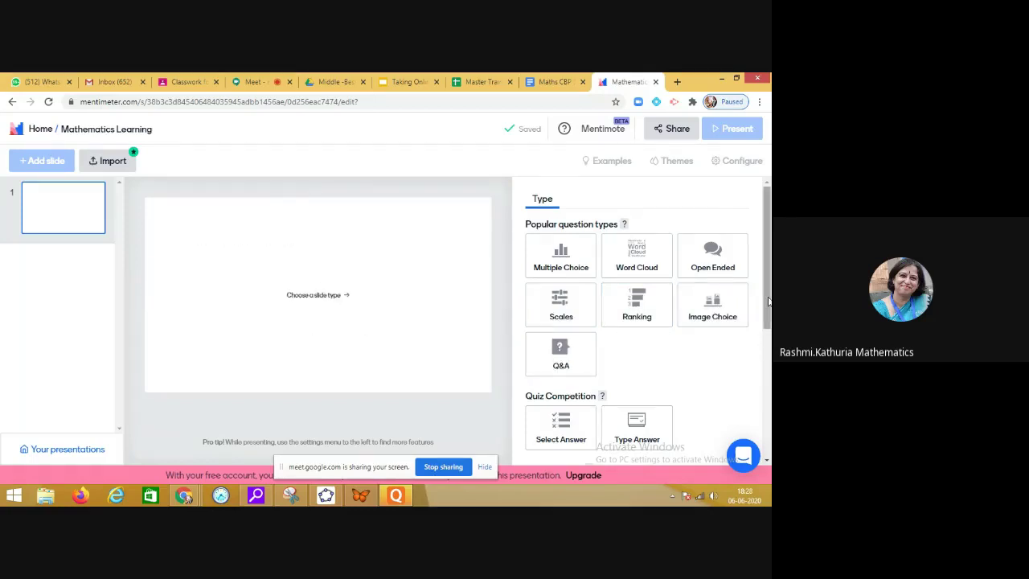
Scroll through the question-type panel to review the available slide types
{"action": "left_click_drag", "start_coordinate": [769, 304], "coordinate": [770, 338]}
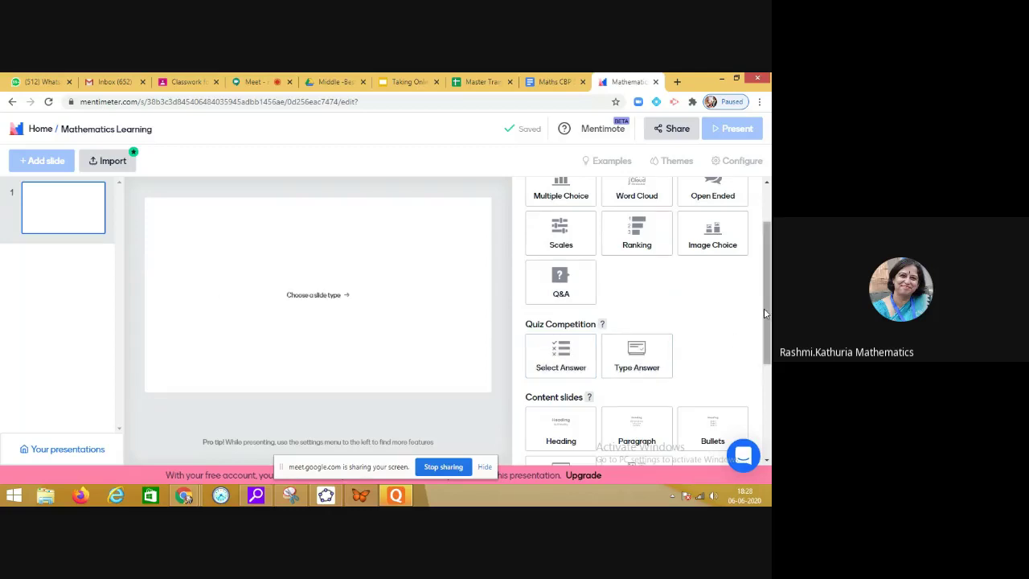
{"action": "left_click_drag", "start_coordinate": [764, 303], "coordinate": [766, 376]}
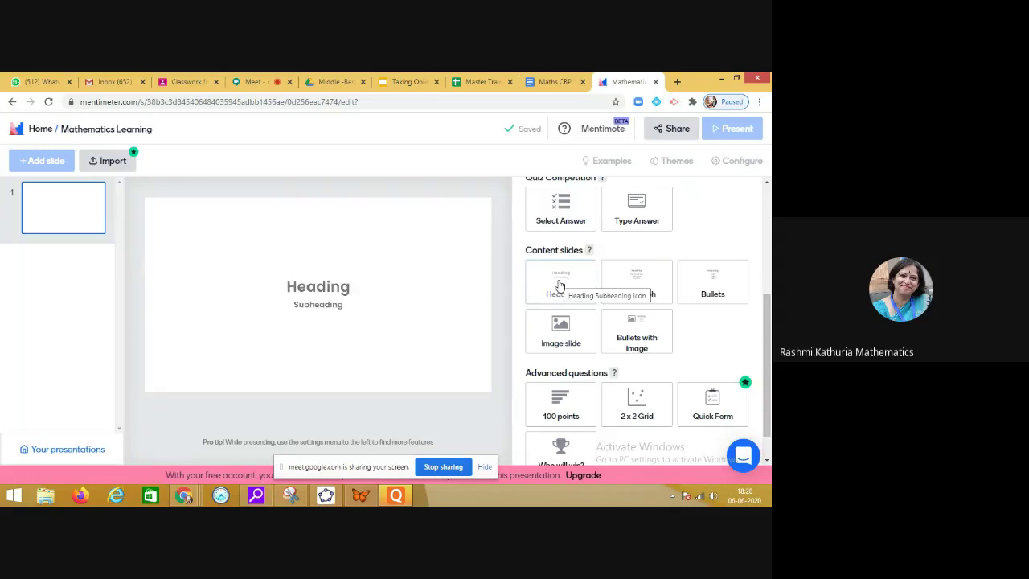
{"action": "left_click_drag", "start_coordinate": [768, 336], "coordinate": [767, 355]}
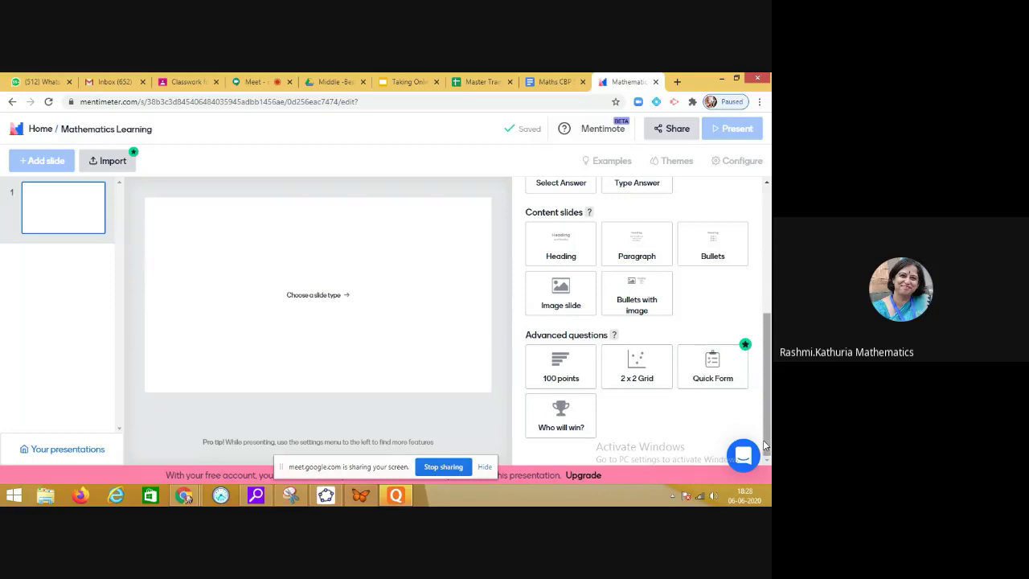
{"action": "left_click_drag", "start_coordinate": [763, 439], "coordinate": [767, 304]}
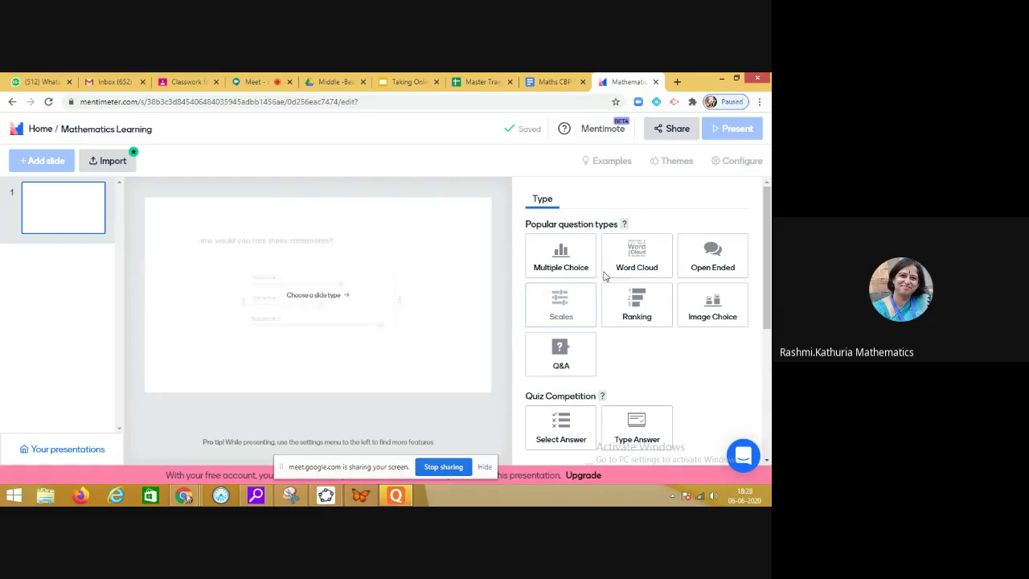
Make the first slide a Word Cloud asking 'Why we study Mathematics?' and edit entries per participant
{"action": "left_click", "coordinate": [647, 268]}
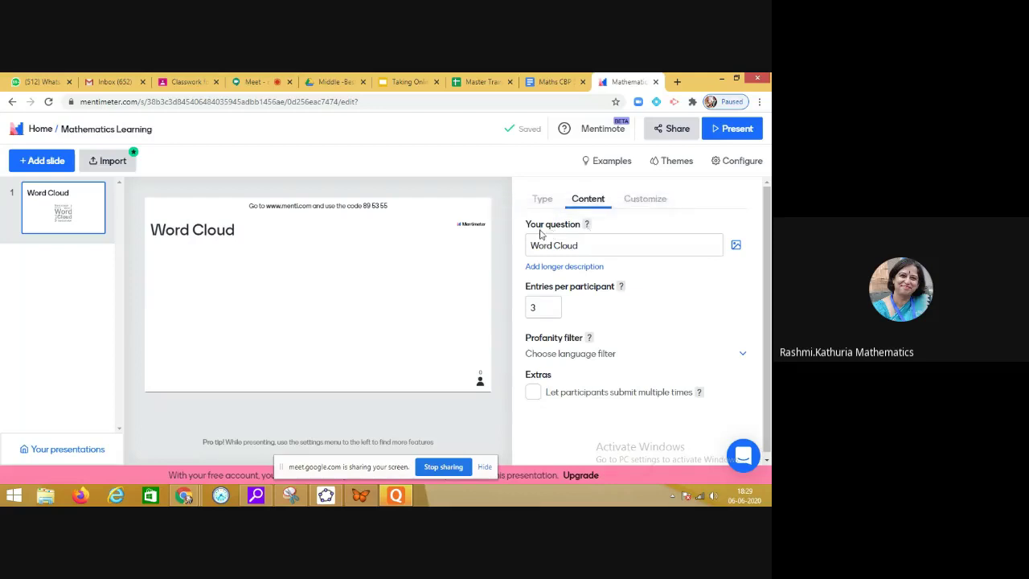
{"action": "left_click", "coordinate": [583, 248]}
{"action": "key", "text": "BackSpace"}
{"action": "key", "text": "BackSpace"}
{"action": "key", "text": "BackSpace"}
{"action": "key", "text": "BackSpace"}
{"action": "key", "text": "BackSpace"}
{"action": "key", "text": "BackSpace"}
{"action": "key", "text": "BackSpace"}
{"action": "key", "text": "BackSpace"}
{"action": "key", "text": "BackSpace"}
{"action": "key", "text": "BackSpace"}
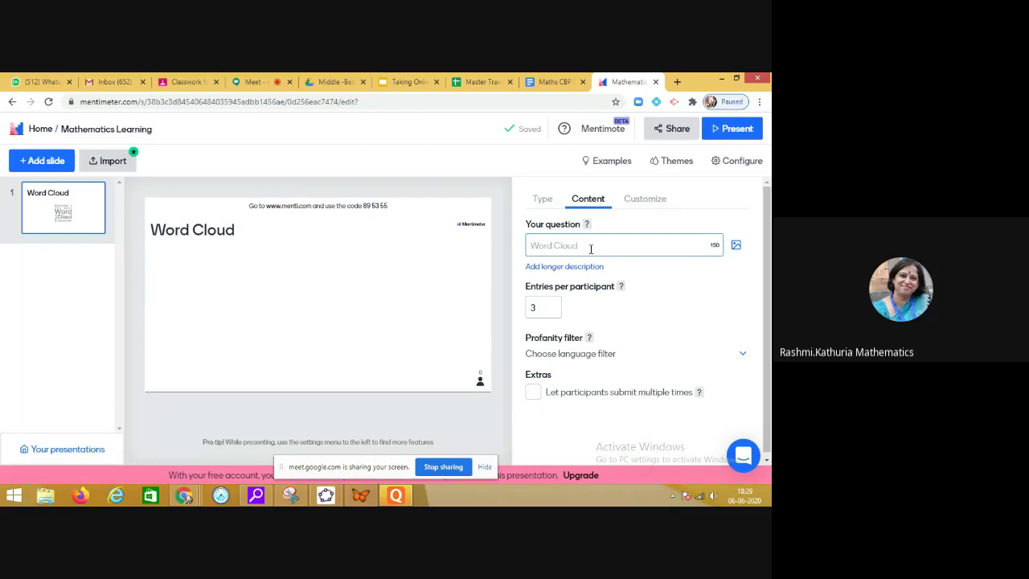
{"action": "type", "text": "Why we study "}
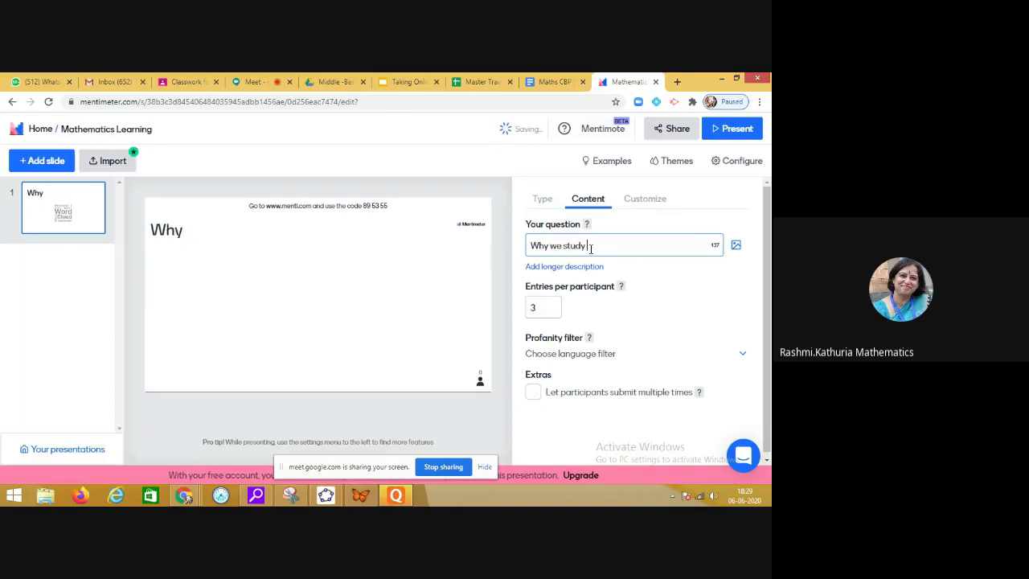
{"action": "type", "text": "Mathematics?"}
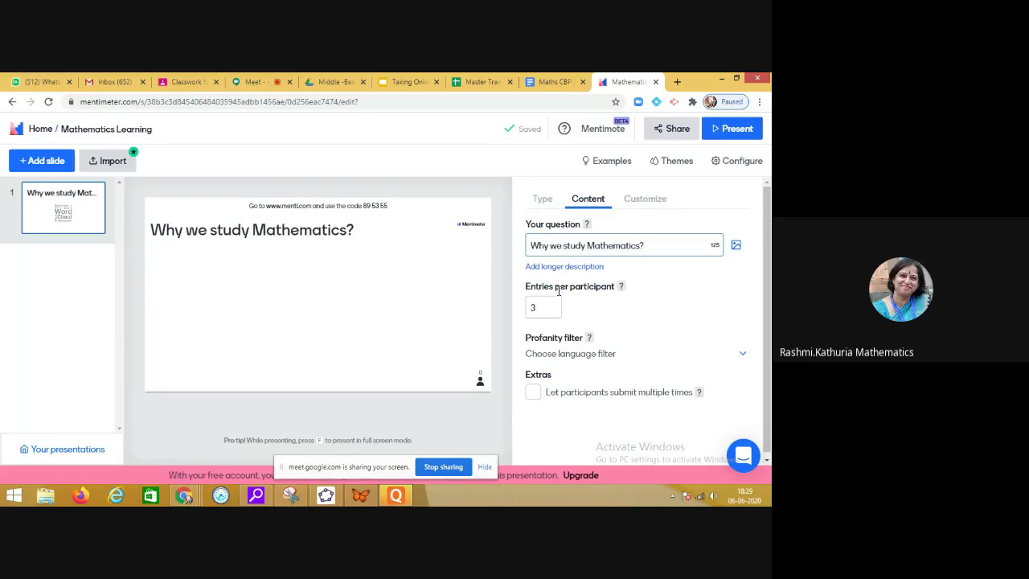
{"action": "left_click", "coordinate": [547, 307]}
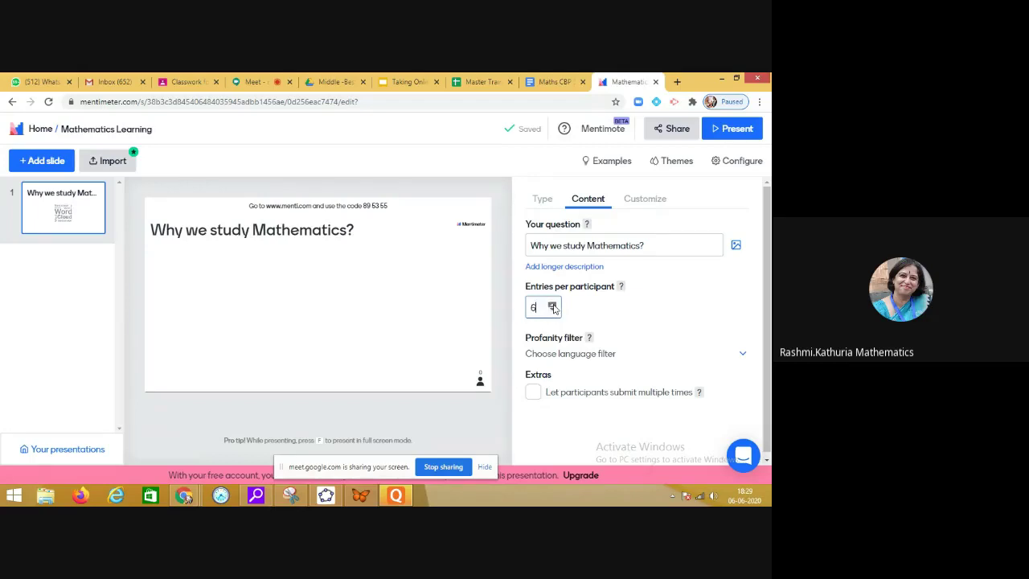
{"action": "left_click", "coordinate": [553, 312]}
{"action": "left_click", "coordinate": [553, 311]}
{"action": "left_click", "coordinate": [552, 305]}
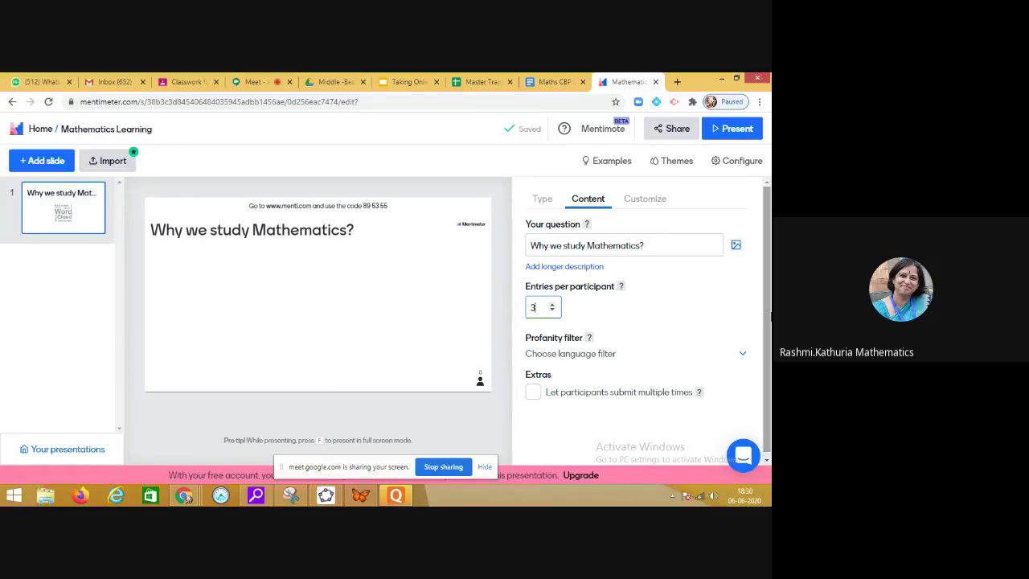
Copy the presentation's voting link from the Share dialog
{"action": "left_click", "coordinate": [674, 135]}
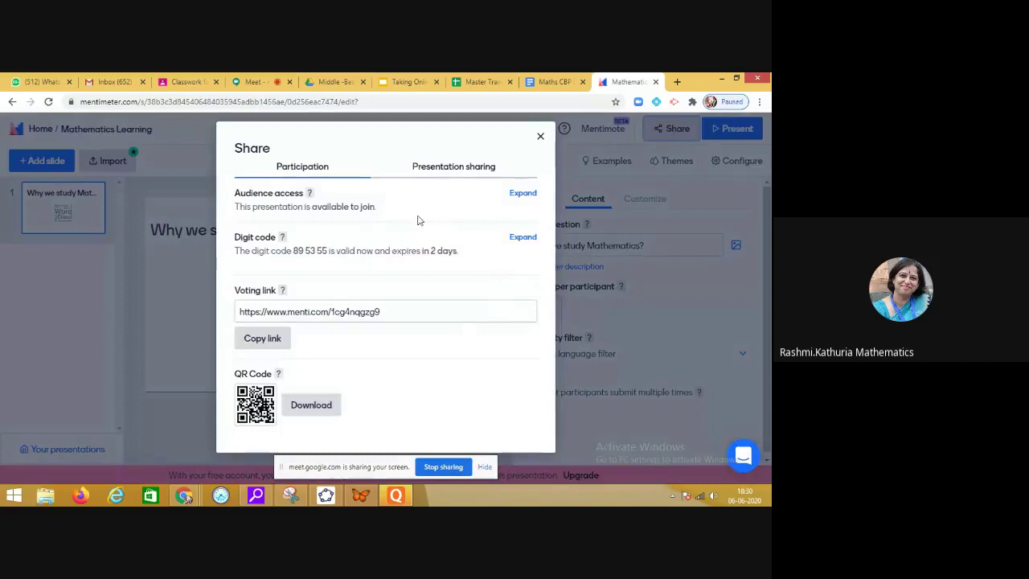
{"action": "left_click", "coordinate": [389, 315]}
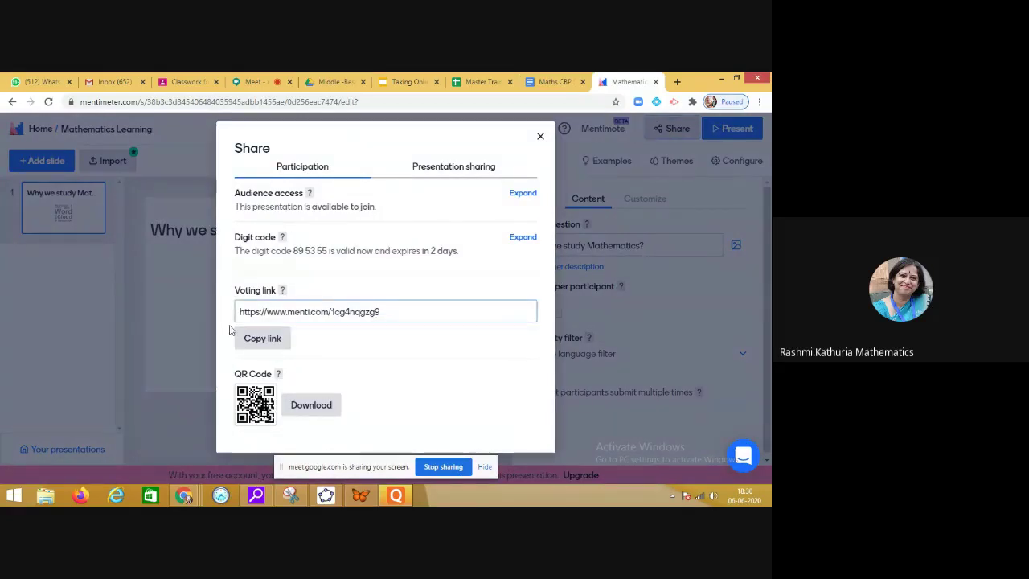
{"action": "left_click", "coordinate": [262, 341]}
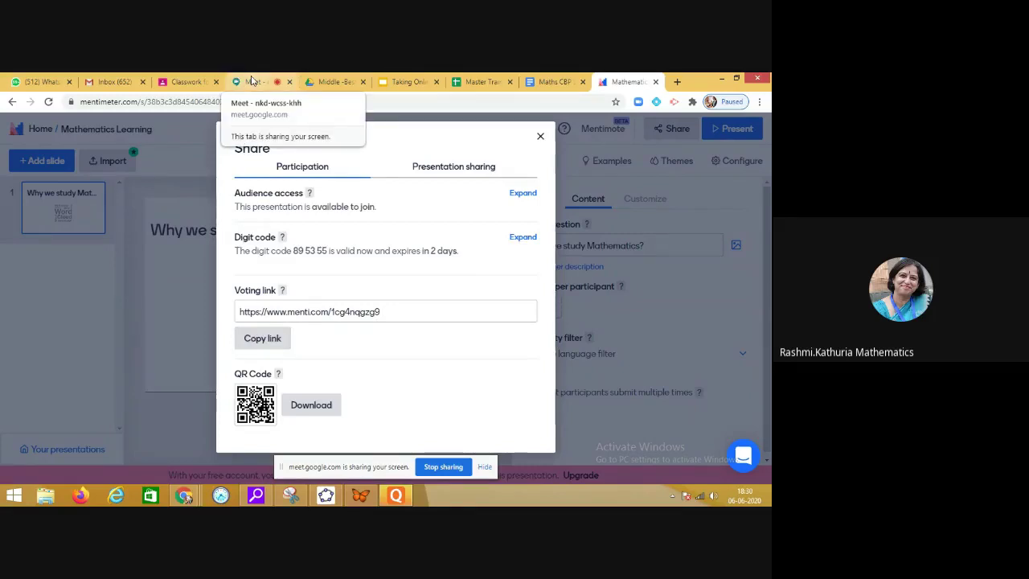
Paste the Mentimeter voting link into the Google Meet chat and send it
{"action": "left_click", "coordinate": [251, 81]}
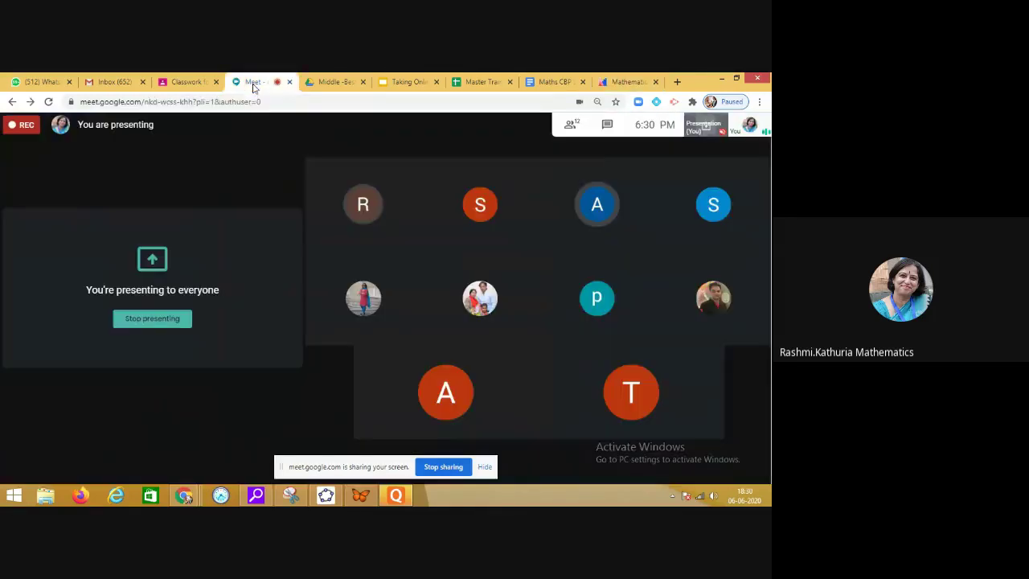
{"action": "left_click", "coordinate": [608, 129]}
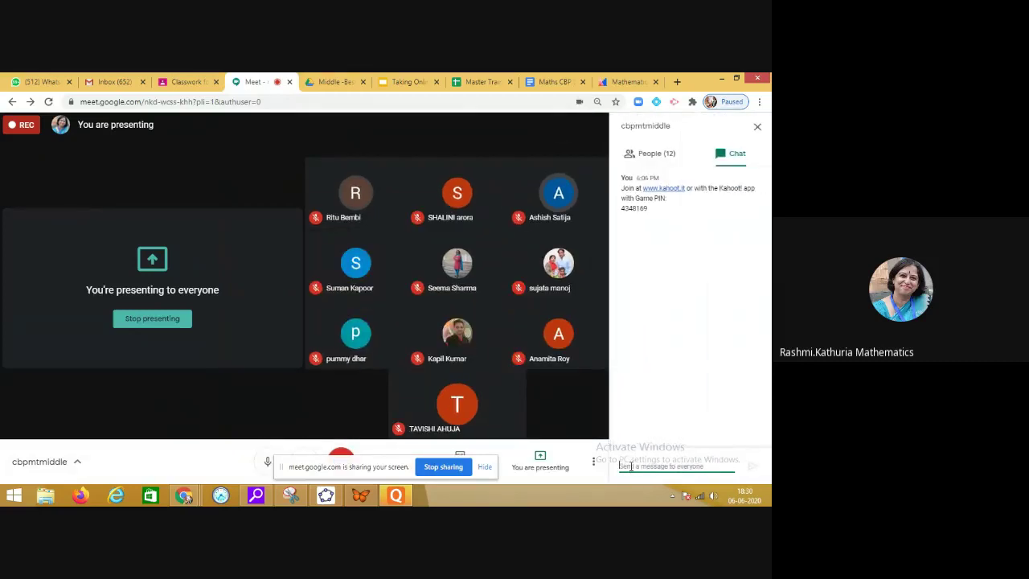
{"action": "key", "text": "ctrl+v"}
{"action": "key", "text": "Return"}
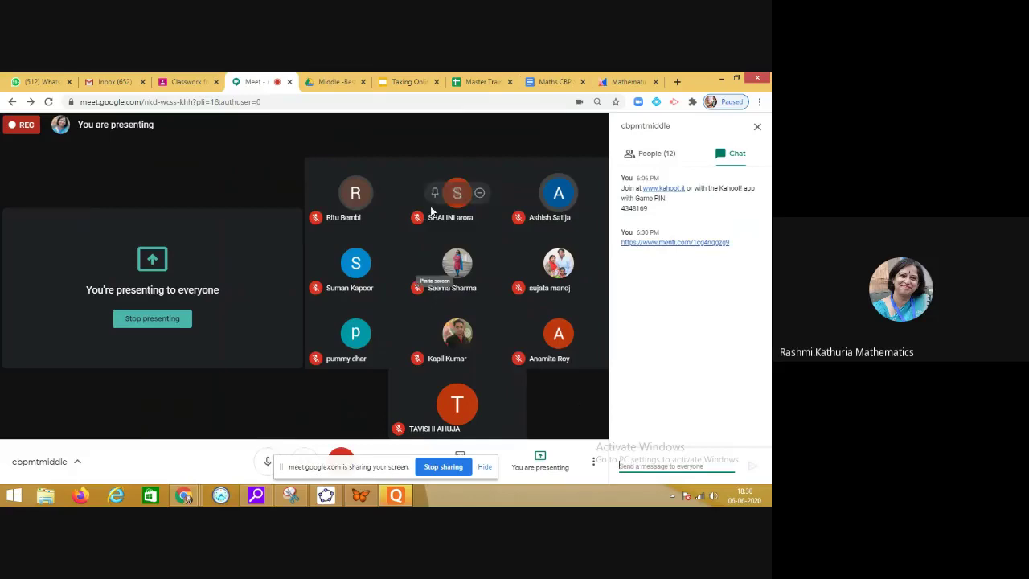
Return to the Mentimeter tab and close the Share dialog to see incoming responses
{"action": "left_click", "coordinate": [617, 84]}
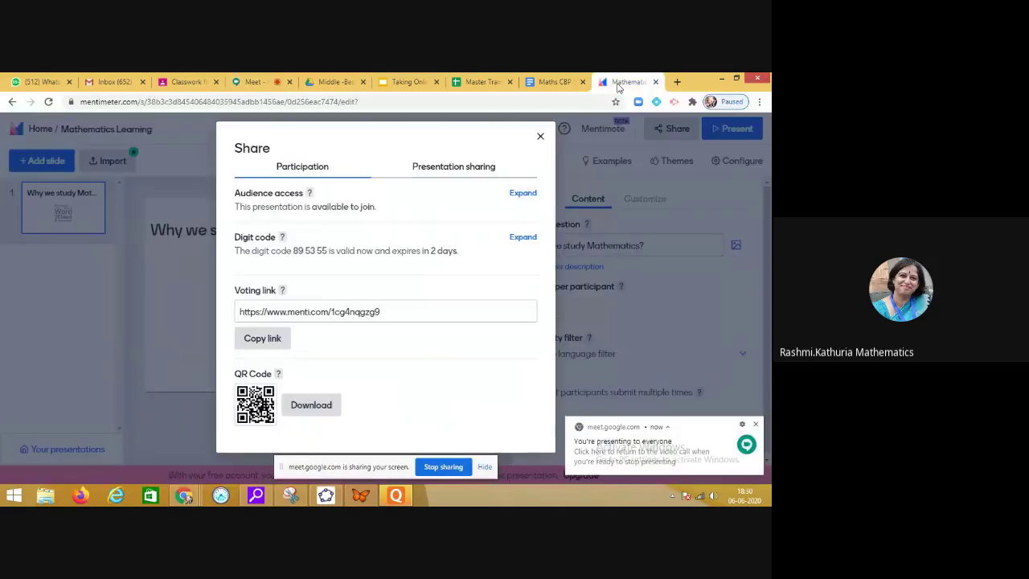
{"action": "left_click", "coordinate": [541, 137]}
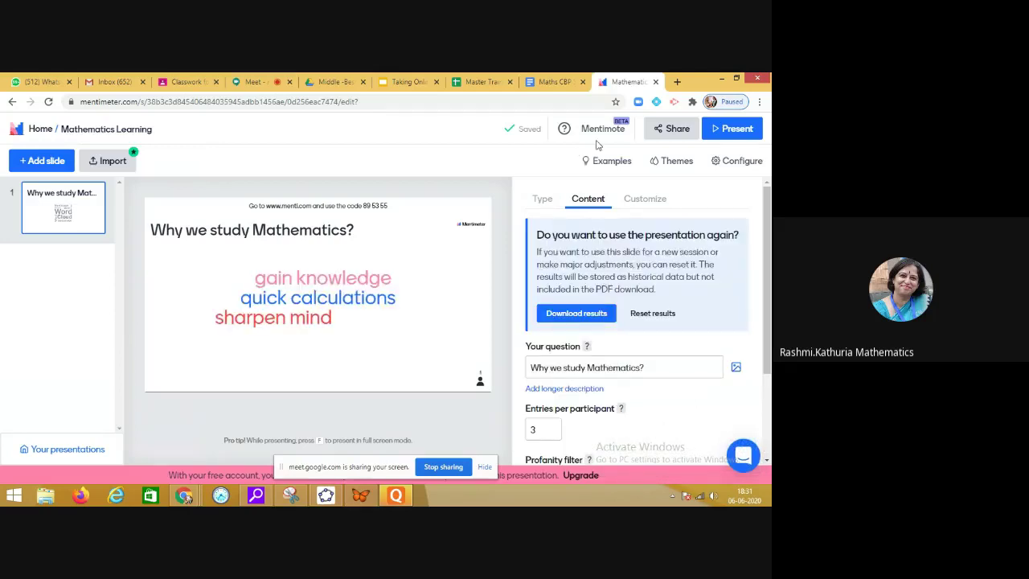
Present the 'Why we study Mathematics?' word cloud full screen as responses arrive
{"action": "left_click", "coordinate": [732, 137]}
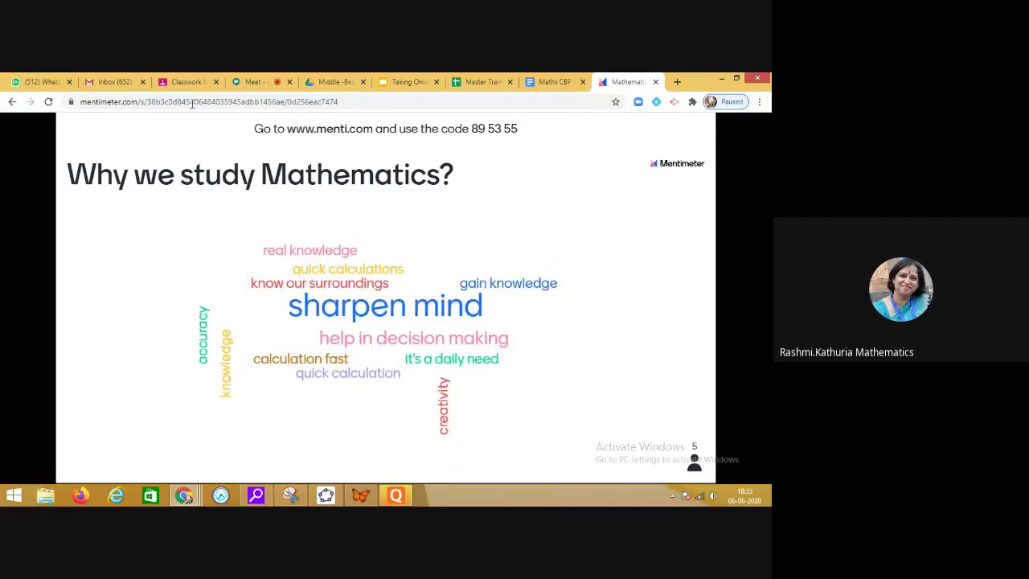
Switch back to the Google Meet call tab
{"action": "left_click", "coordinate": [254, 81]}
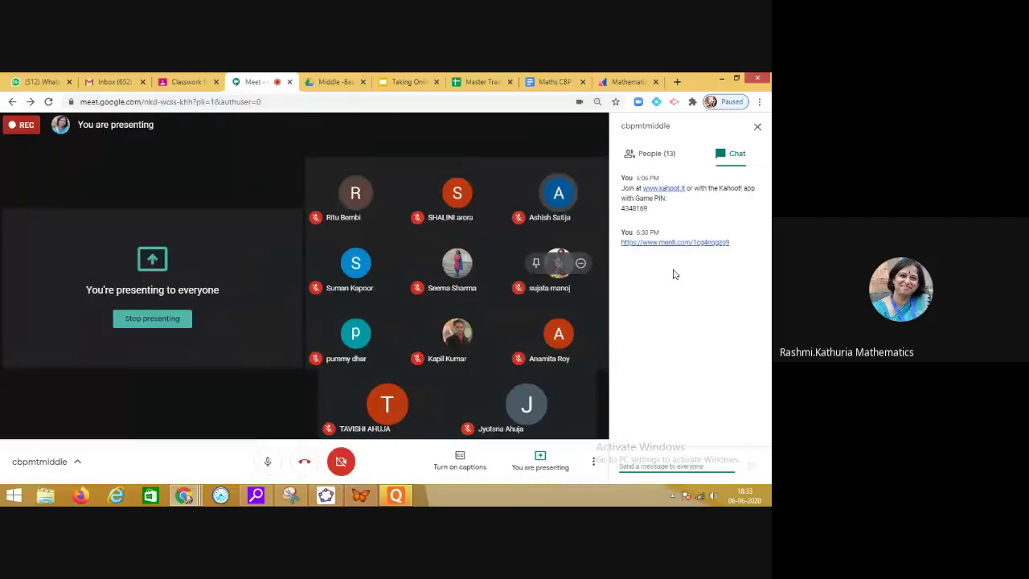